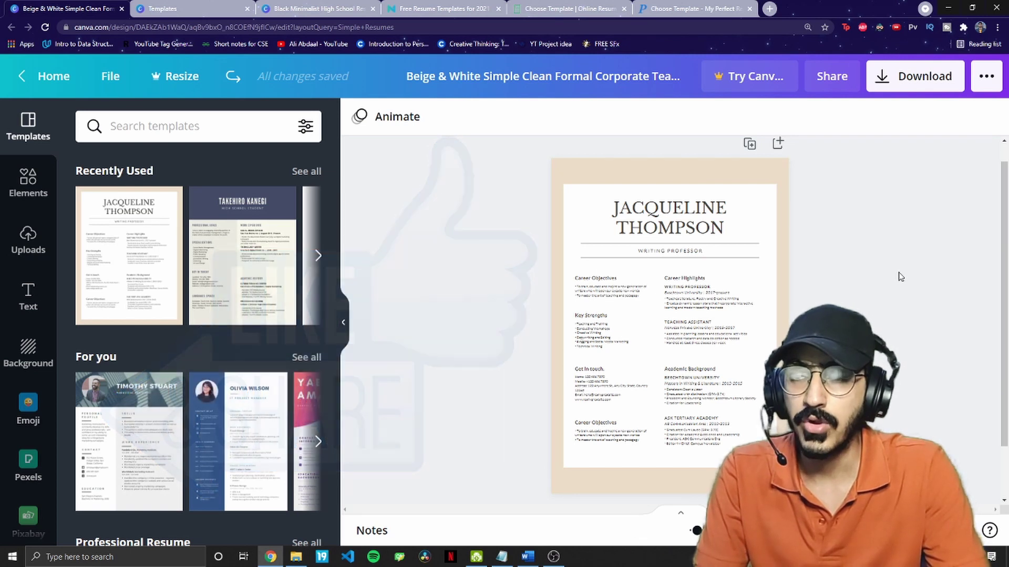
Stretch the white inner panel's corner, left and top edges outward until only a thin beige border remains.
{"action": "left_click", "coordinate": [777, 175]}
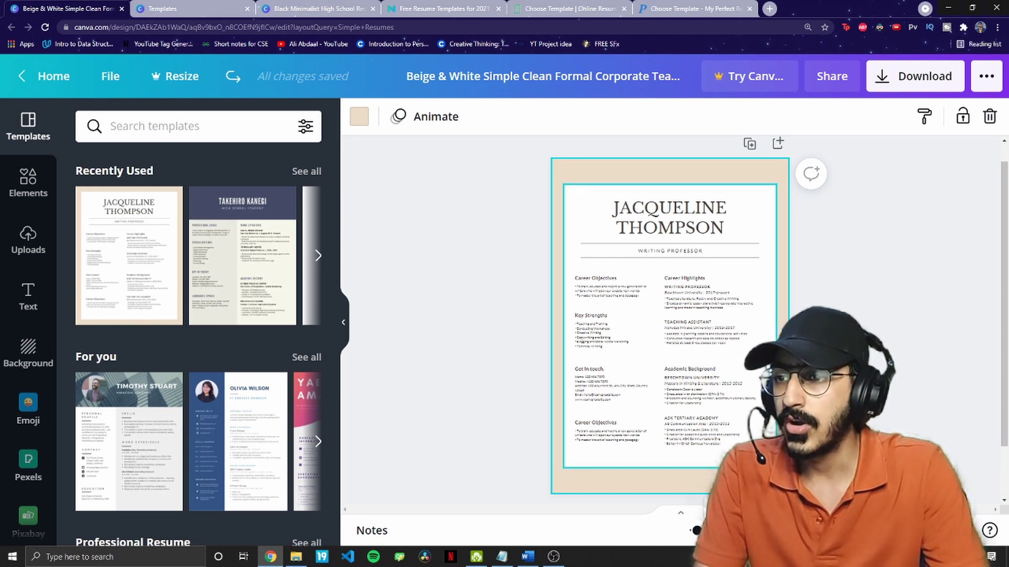
{"action": "left_click", "coordinate": [669, 191]}
{"action": "left_click_drag", "start_coordinate": [776, 467], "coordinate": [783, 490]}
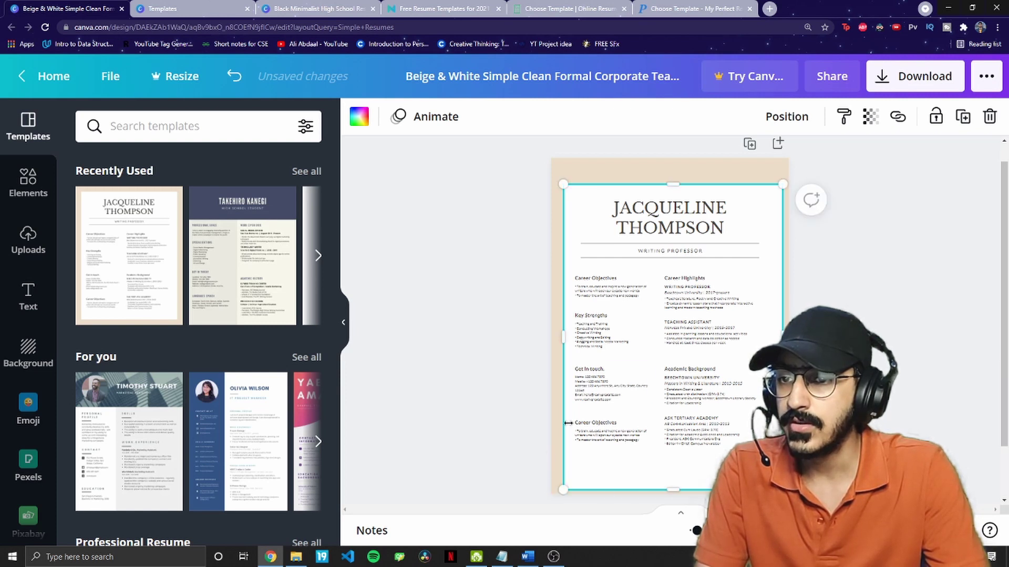
{"action": "left_click_drag", "start_coordinate": [562, 339], "coordinate": [556, 340]}
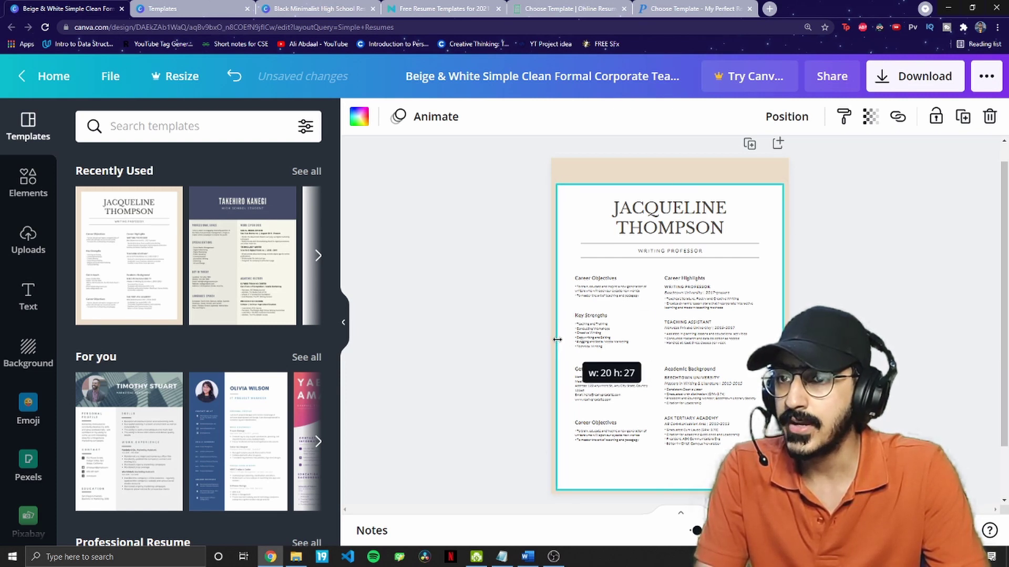
{"action": "left_click_drag", "start_coordinate": [673, 184], "coordinate": [669, 163]}
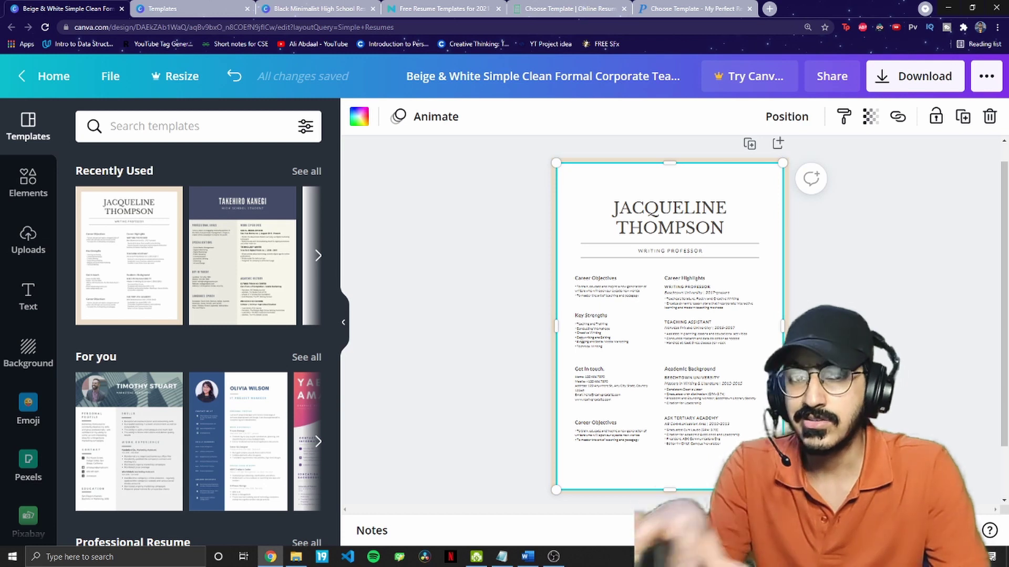
{"action": "left_click", "coordinate": [863, 298]}
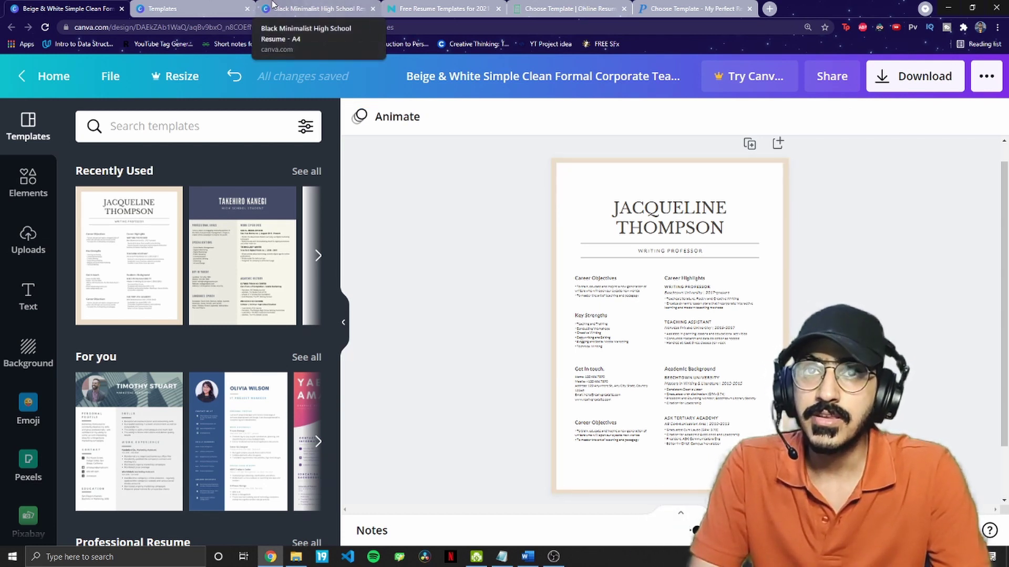
Glance at the White Minimal Scholarship Resume, then return to the Black Minimalist High School Resume design.
{"action": "left_click", "coordinate": [212, 6]}
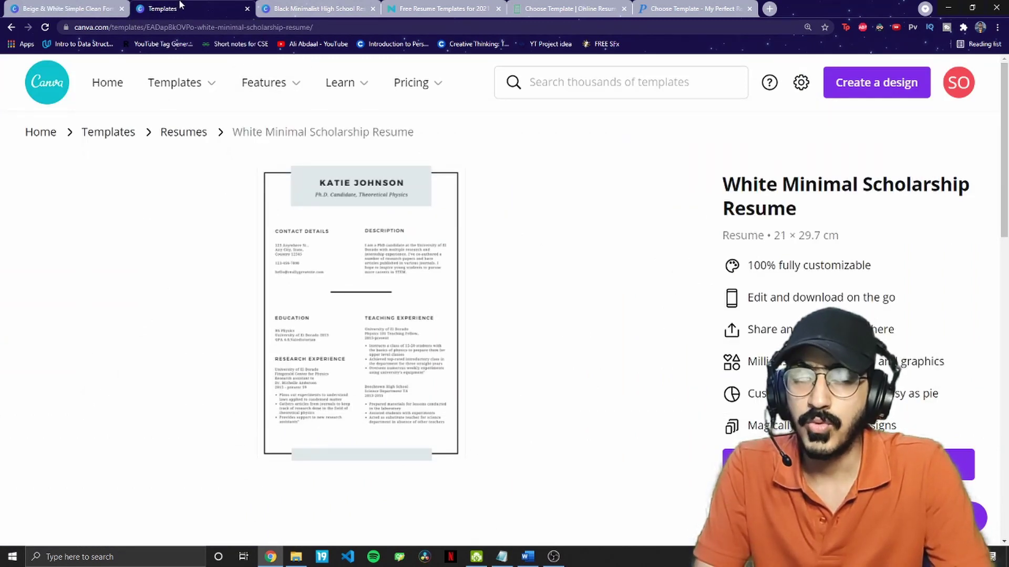
{"action": "left_click", "coordinate": [315, 9]}
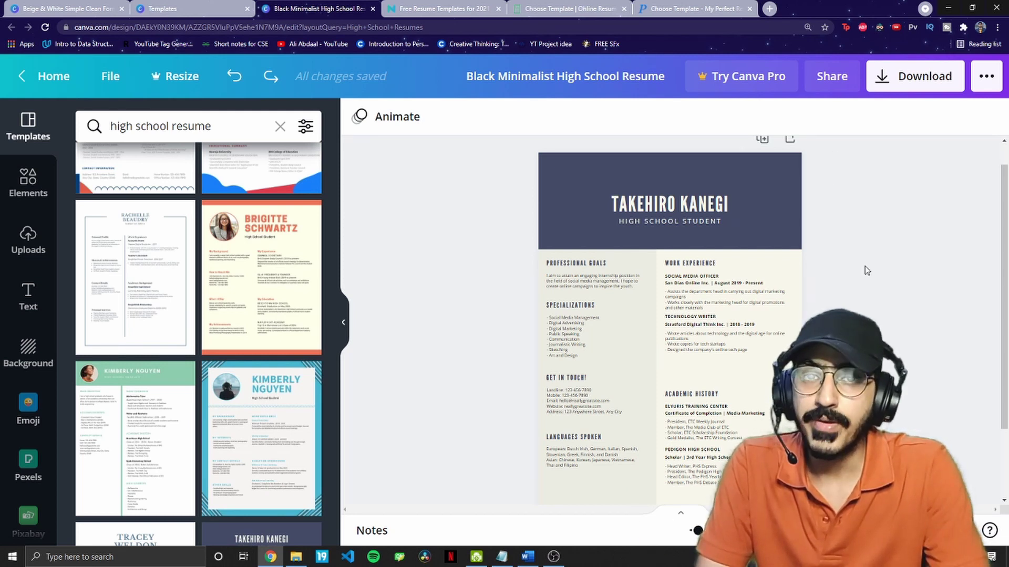
Browse the novoresume, resumebuild and My Perfect Resume free template pages.
{"action": "left_click", "coordinate": [464, 5]}
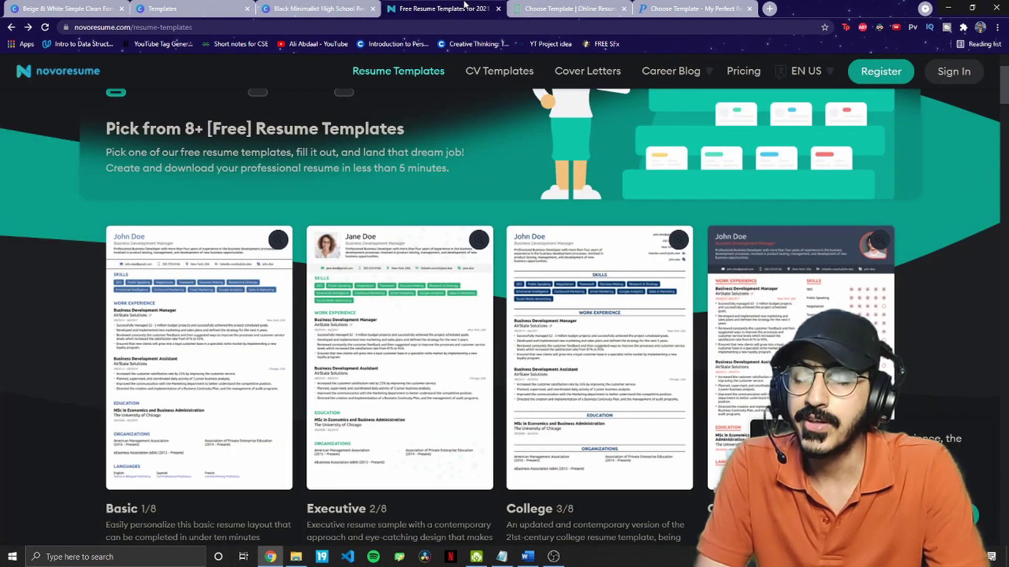
{"action": "scroll", "coordinate": [578, 168], "scroll_direction": "down", "scroll_amount": 3}
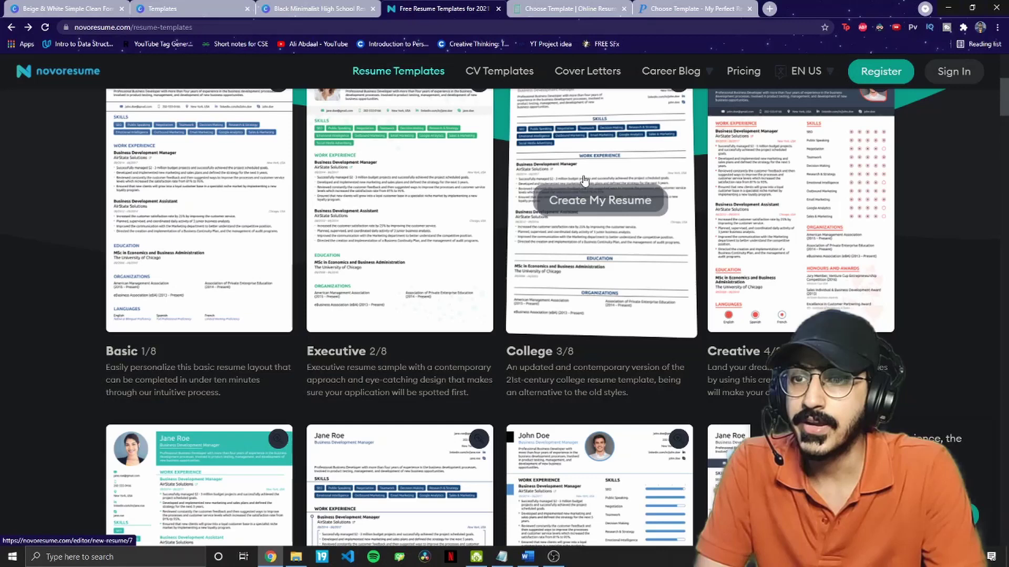
{"action": "scroll", "coordinate": [604, 237], "scroll_direction": "up", "scroll_amount": 2}
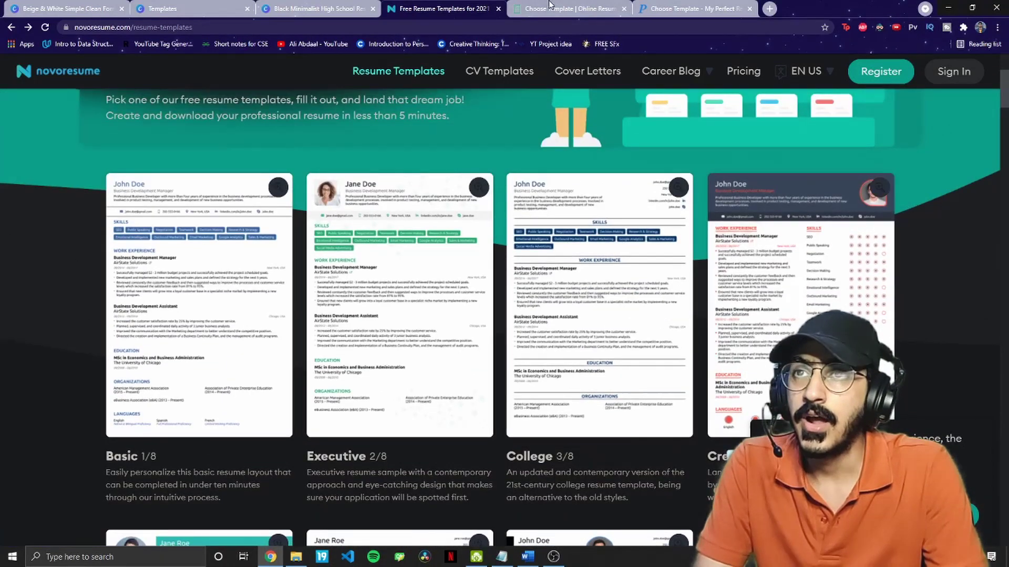
{"action": "left_click", "coordinate": [549, 4]}
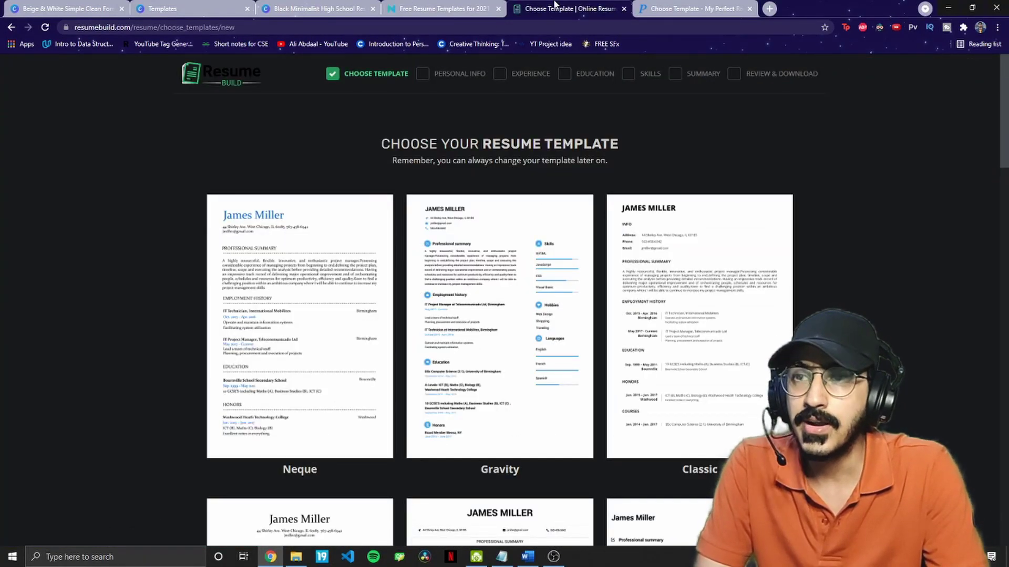
{"action": "left_click", "coordinate": [654, 7]}
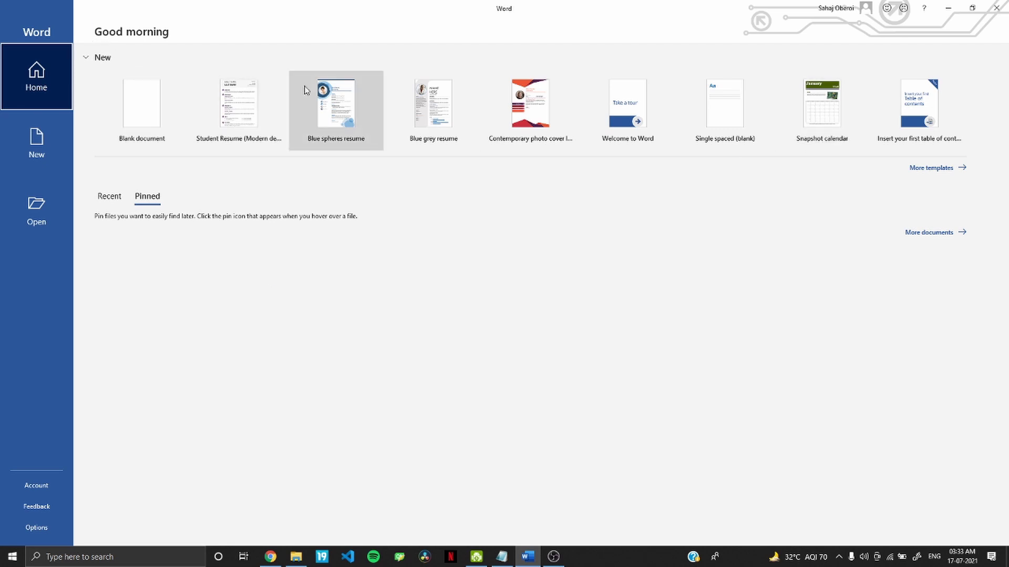
Search Word's online templates for 'Resume' and create a document from Modern chronological cover letter.
{"action": "left_click", "coordinate": [955, 170]}
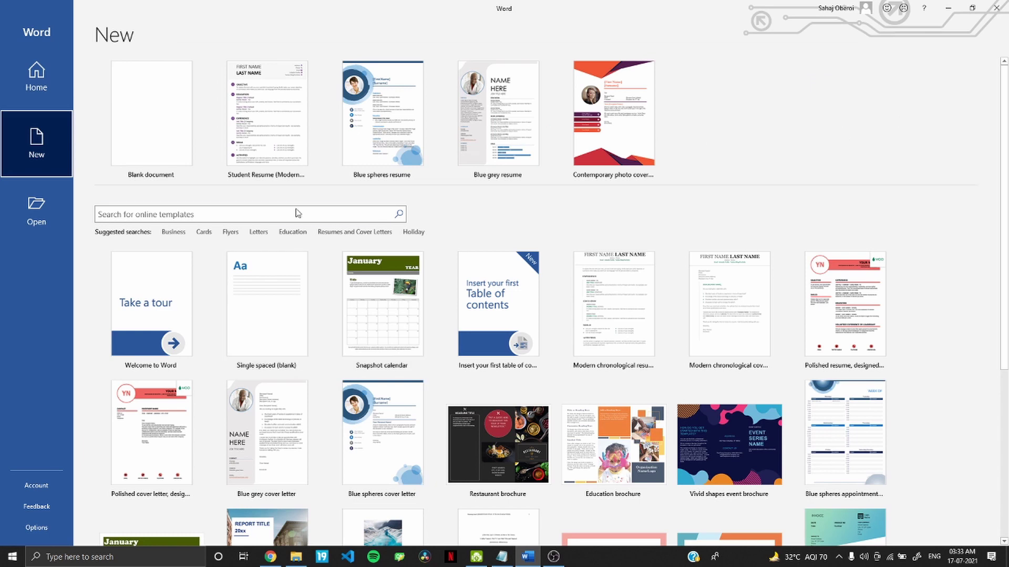
{"action": "left_click", "coordinate": [300, 216]}
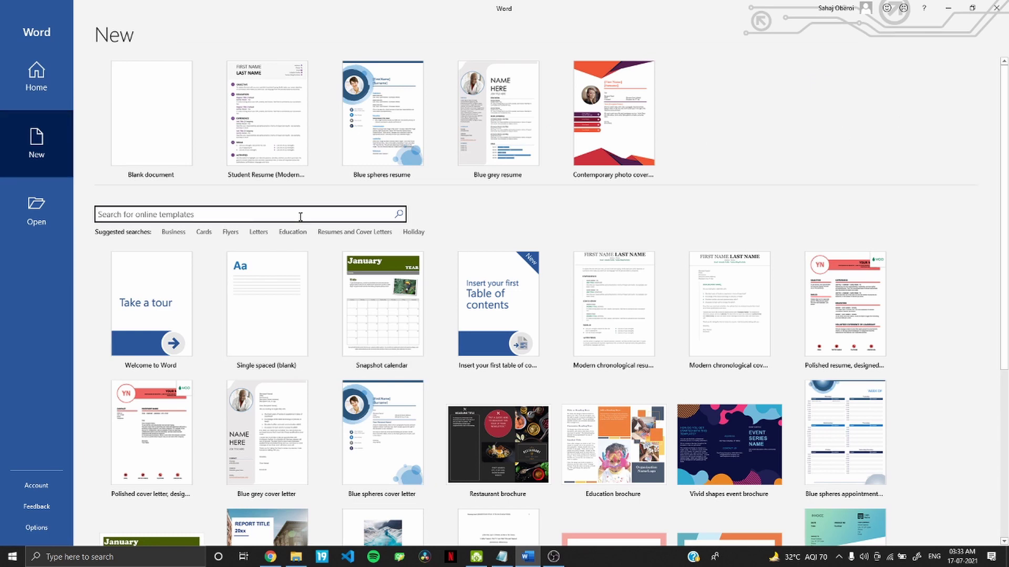
{"action": "left_click", "coordinate": [355, 234]}
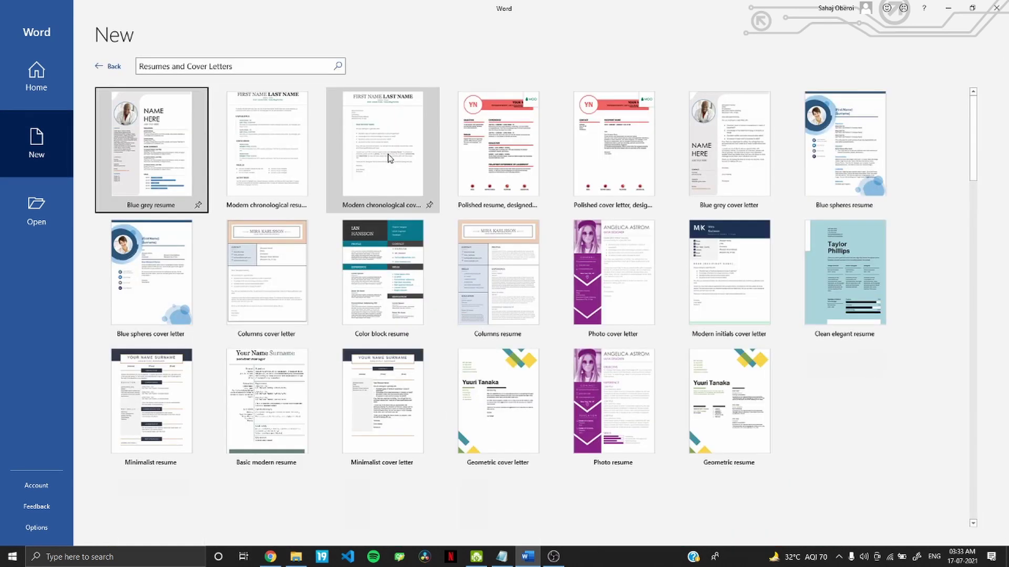
{"action": "left_click_drag", "start_coordinate": [233, 67], "coordinate": [179, 67]}
{"action": "key", "text": "BackSpace"}
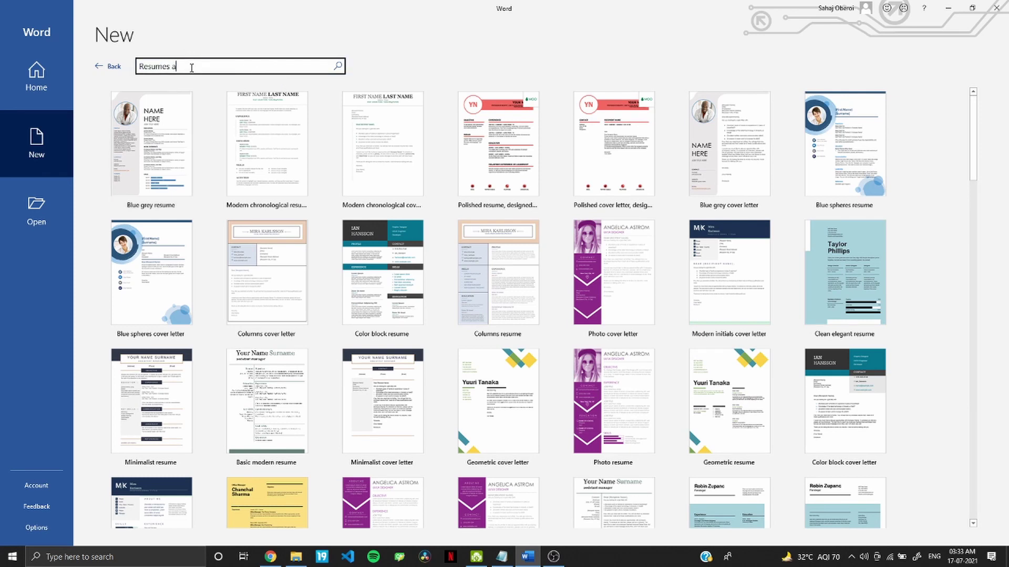
{"action": "key", "text": "Return"}
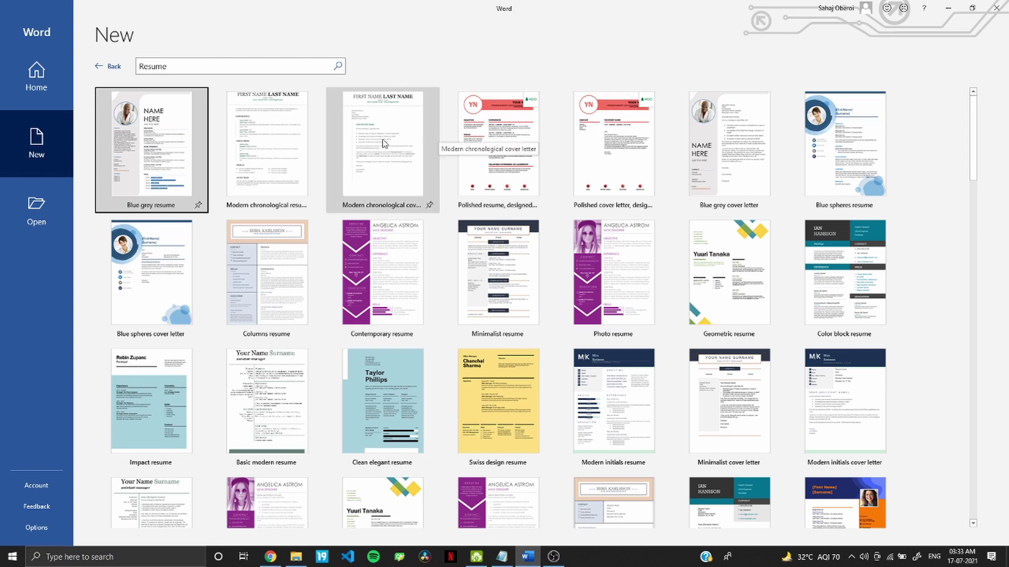
{"action": "left_click", "coordinate": [338, 148]}
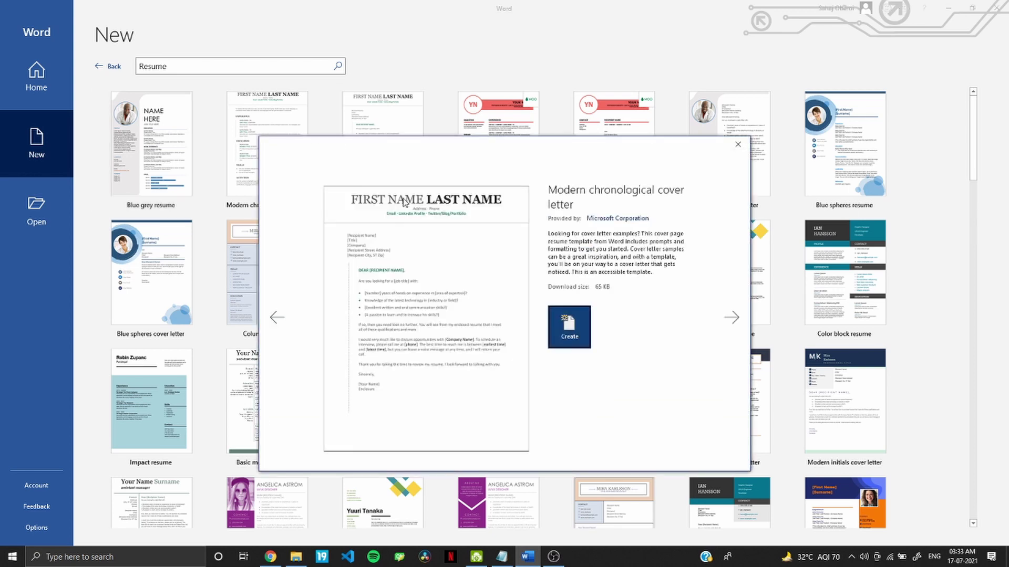
{"action": "left_click", "coordinate": [557, 328]}
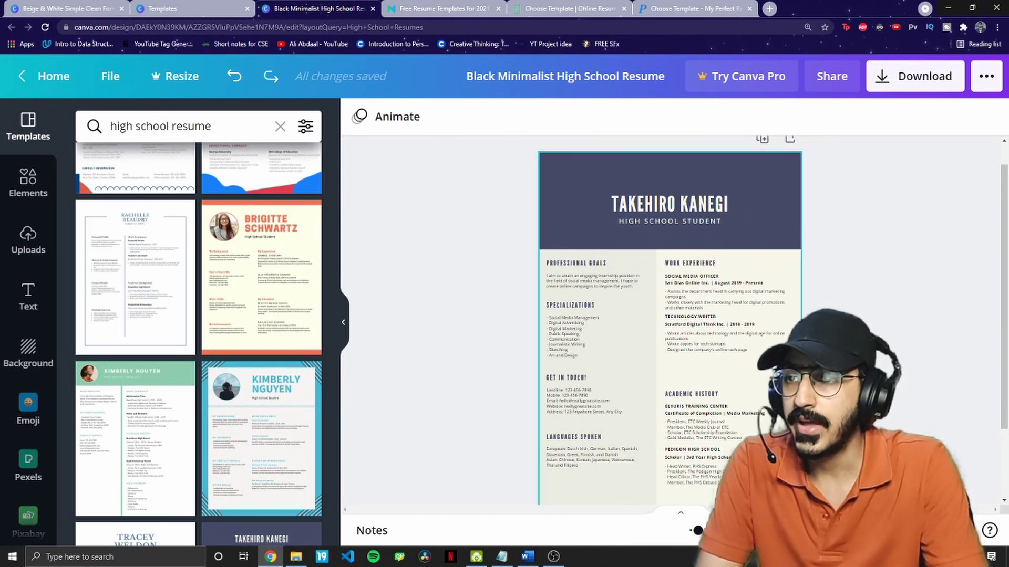
Set the high school resume's page background to white from Default Colours.
{"action": "left_click", "coordinate": [675, 365]}
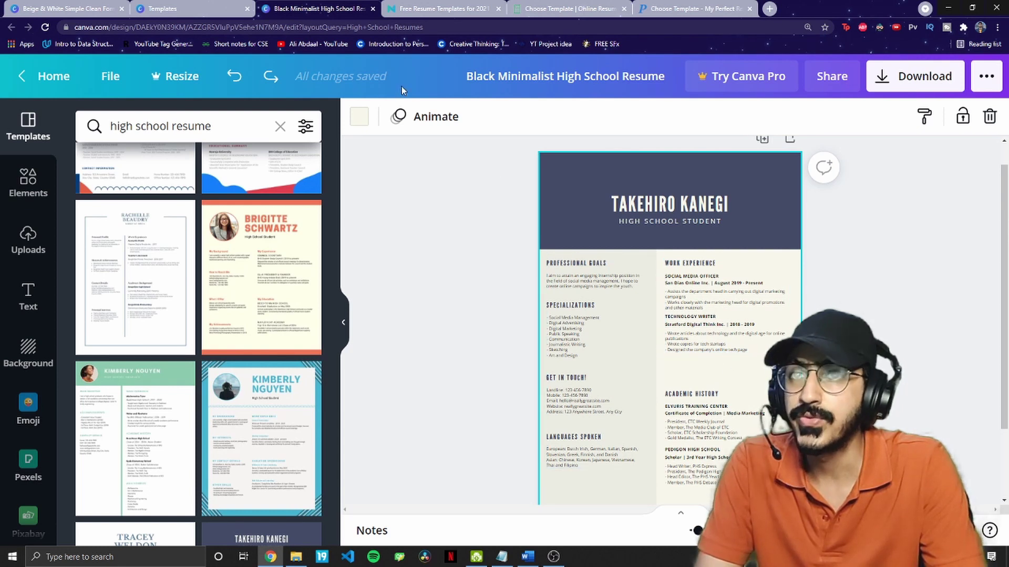
{"action": "left_click", "coordinate": [360, 116]}
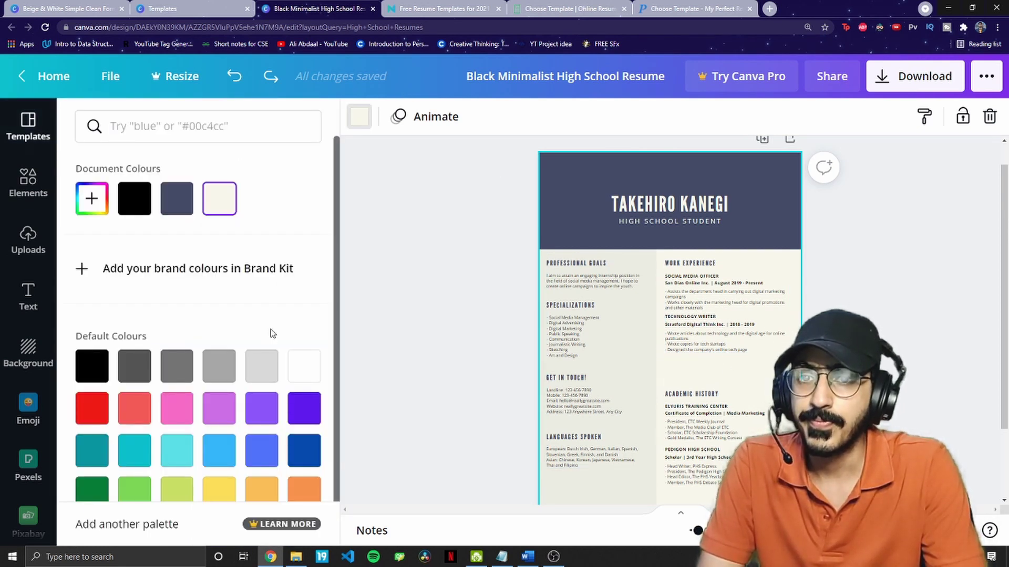
{"action": "left_click", "coordinate": [305, 381]}
{"action": "scroll", "coordinate": [735, 353], "scroll_direction": "down", "scroll_amount": 1}
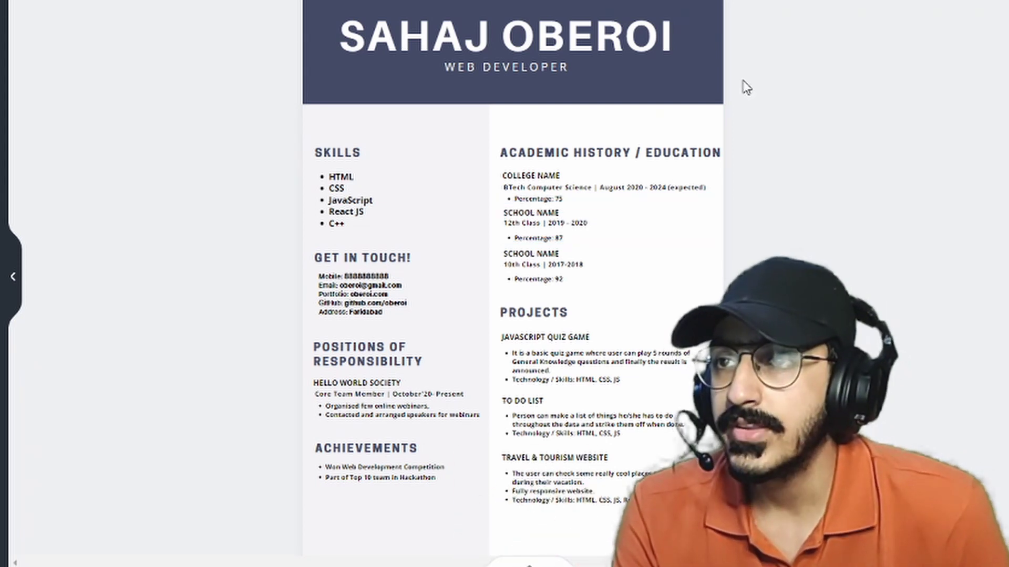
{"action": "scroll", "coordinate": [738, 84], "scroll_direction": "up", "scroll_amount": 2}
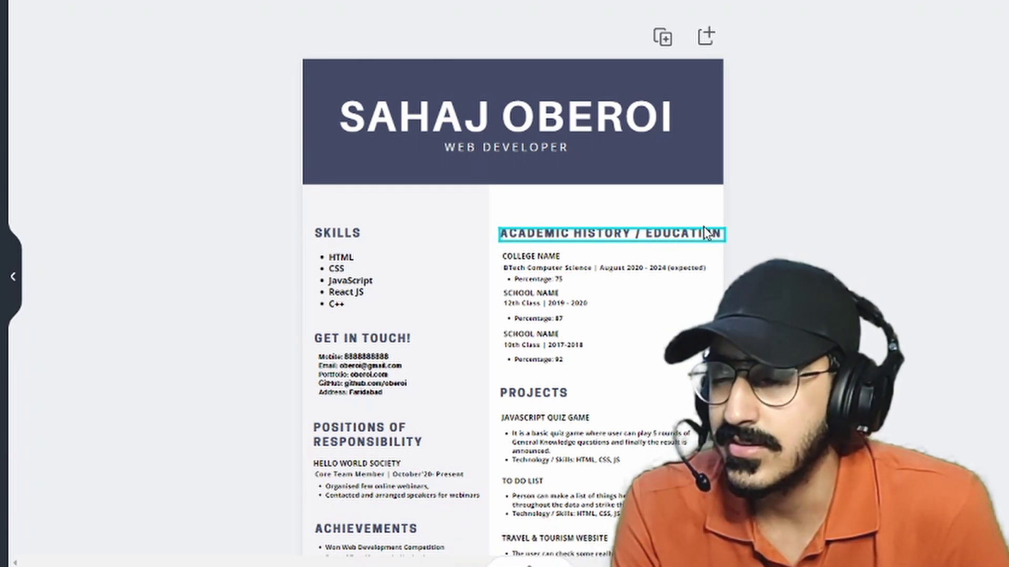
Delete 'ACADEMIC HISTORY / ' from the heading so it reads just EDUCATION.
{"action": "left_click", "coordinate": [702, 232]}
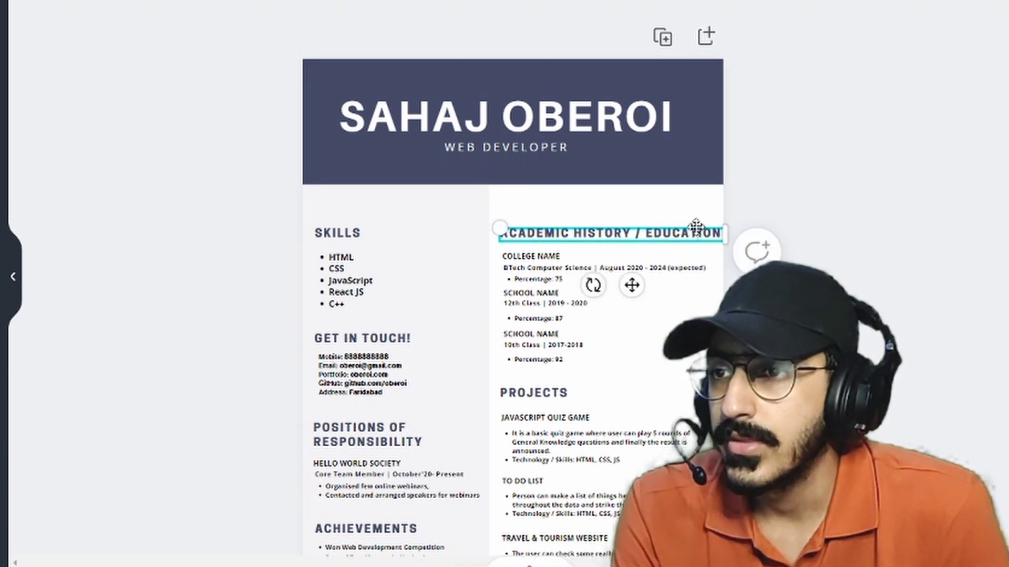
{"action": "left_click_drag", "start_coordinate": [645, 232], "coordinate": [307, 209]}
{"action": "key", "text": "BackSpace"}
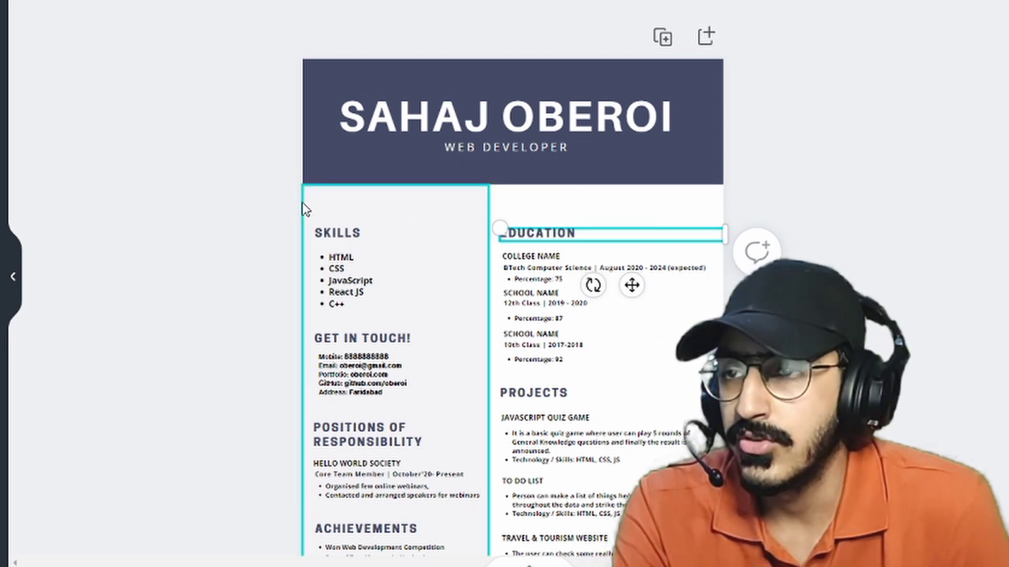
{"action": "left_click", "coordinate": [809, 117]}
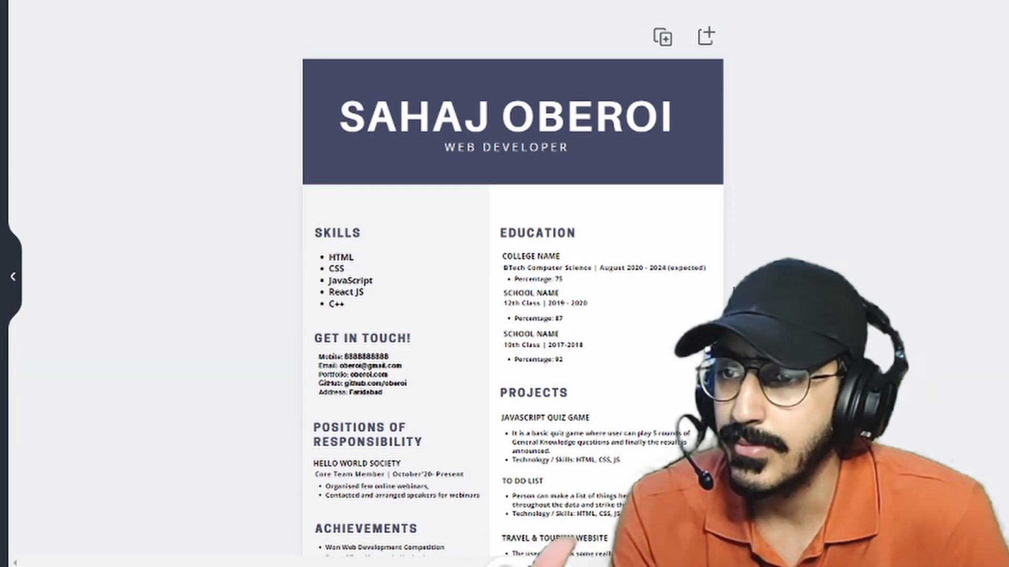
{"action": "scroll", "coordinate": [752, 186], "scroll_direction": "down", "scroll_amount": 3}
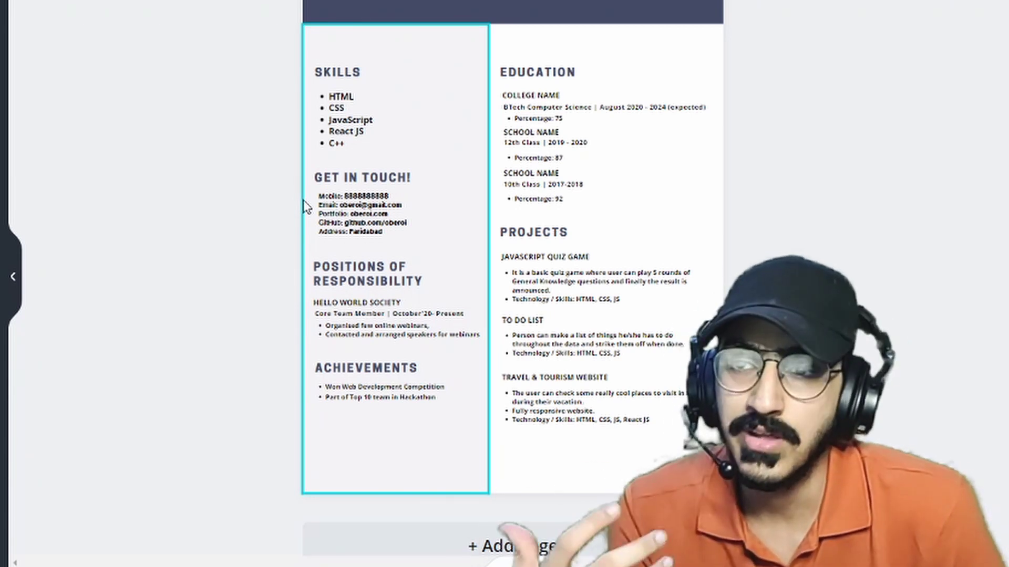
Select the contact-details text box beneath the GET IN TOUCH! heading.
{"action": "left_click", "coordinate": [319, 206]}
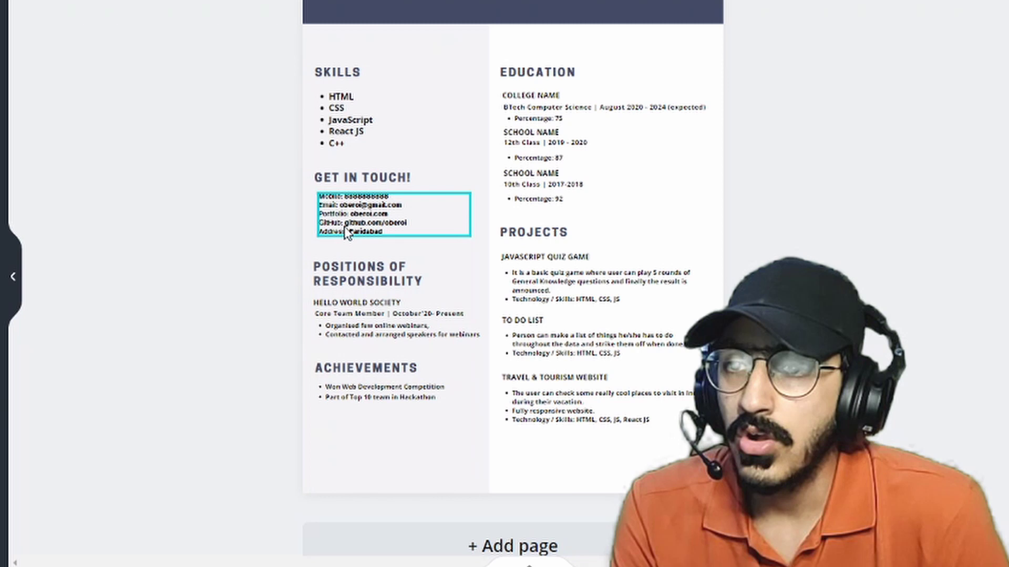
{"action": "left_click", "coordinate": [347, 233]}
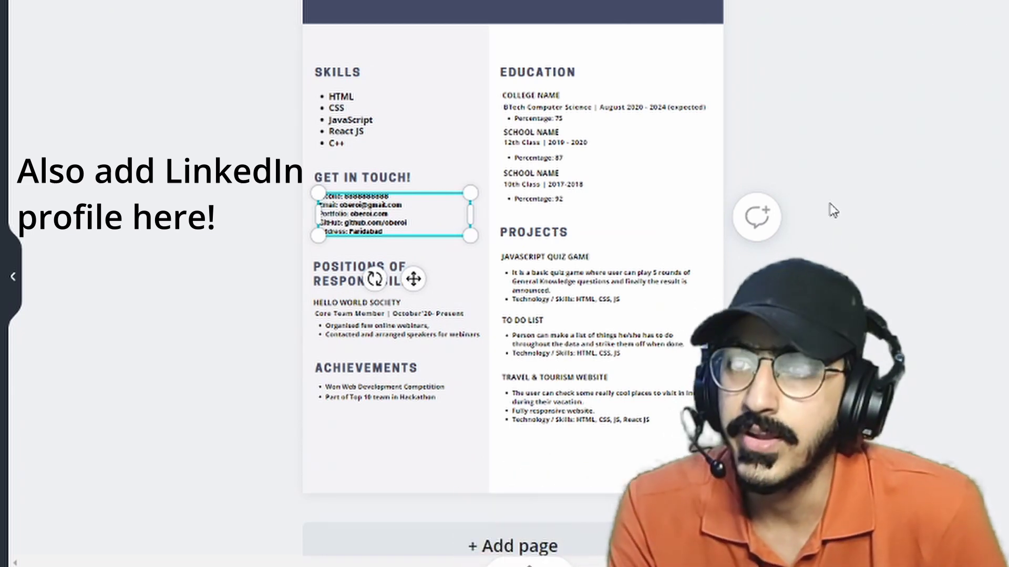
Replace the word Address in the contact details with City.
{"action": "left_click", "coordinate": [833, 210]}
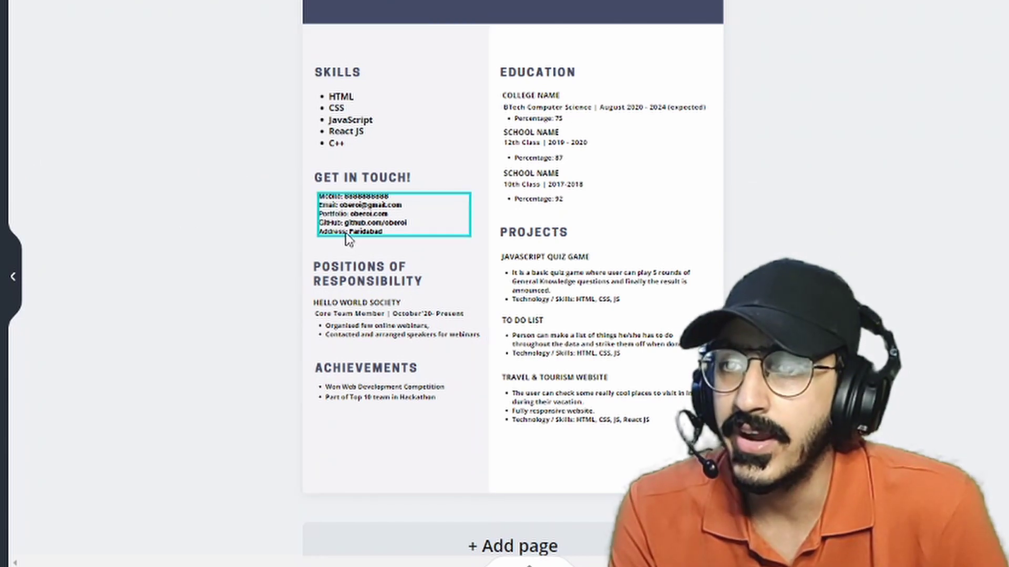
{"action": "left_click", "coordinate": [346, 235]}
{"action": "double_click", "coordinate": [342, 232]}
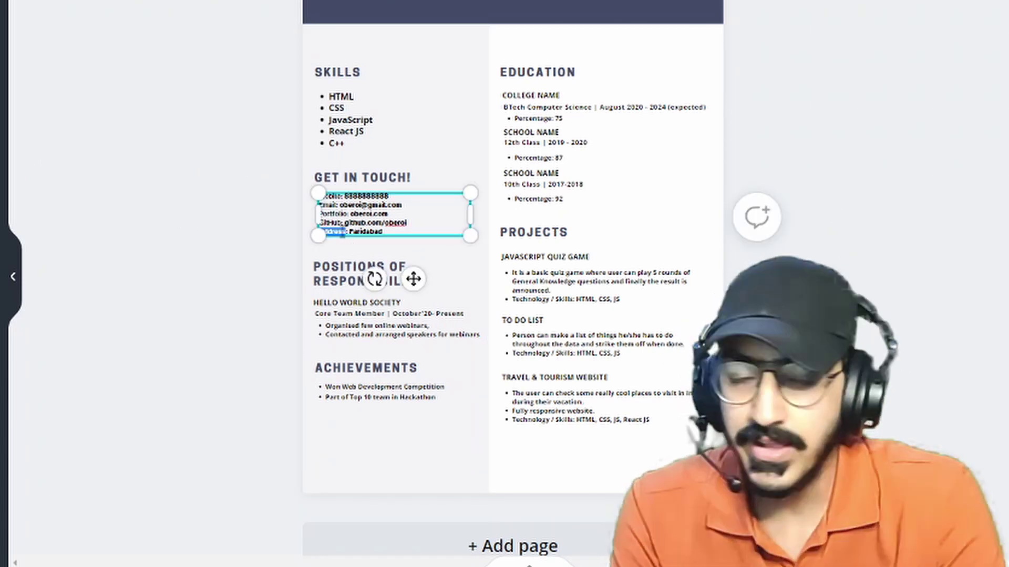
{"action": "type", "text": "City"}
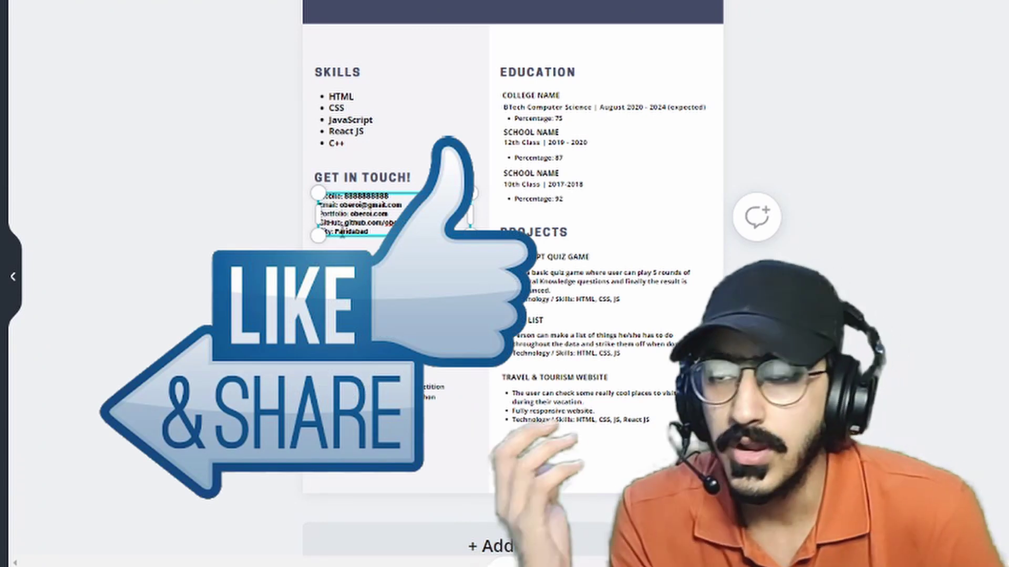
{"action": "left_click", "coordinate": [776, 147]}
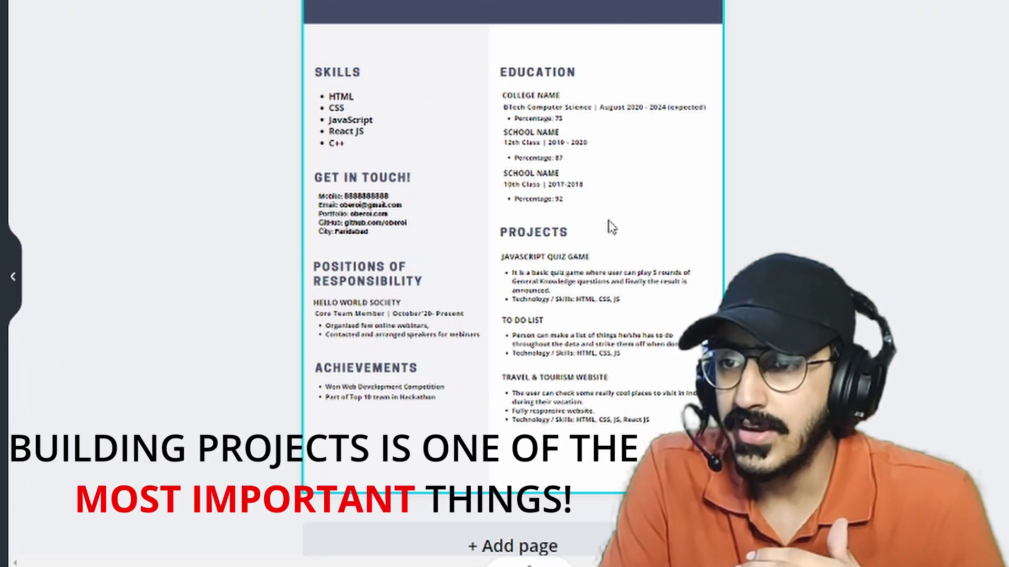
{"action": "left_click", "coordinate": [619, 261]}
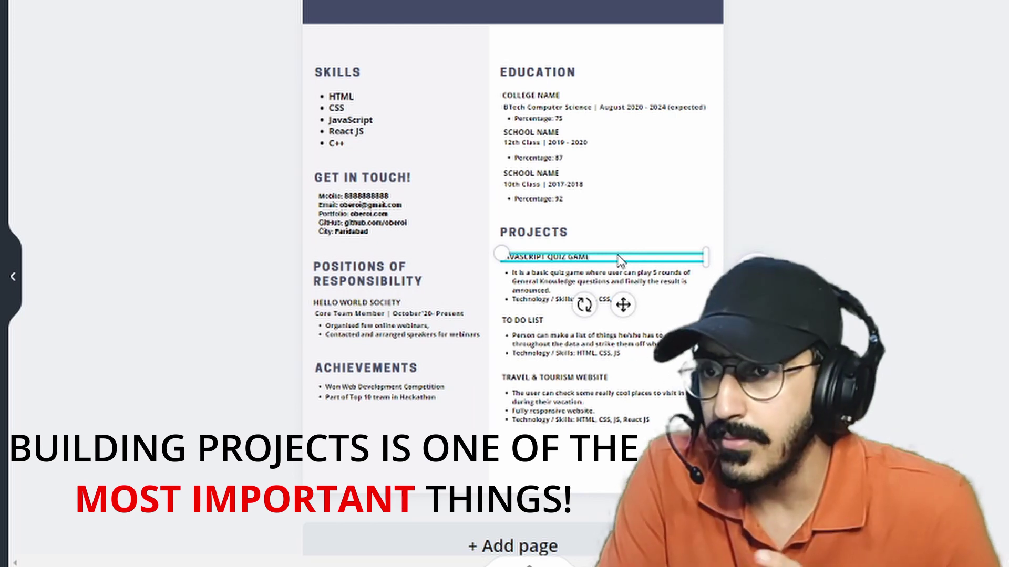
{"action": "left_click", "coordinate": [614, 276]}
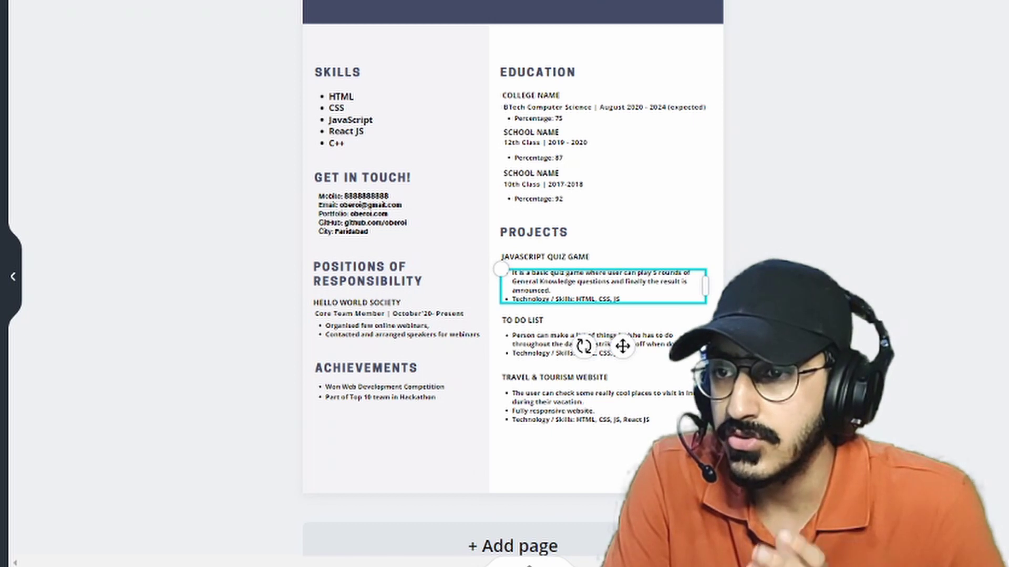
{"action": "key", "text": "Escape"}
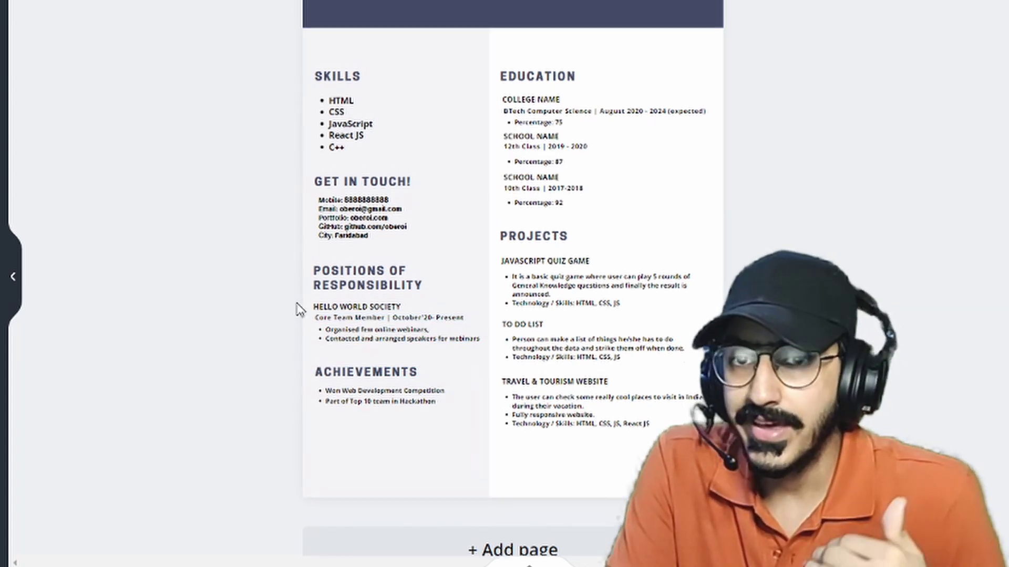
{"action": "scroll", "coordinate": [298, 310], "scroll_direction": "up", "scroll_amount": 2}
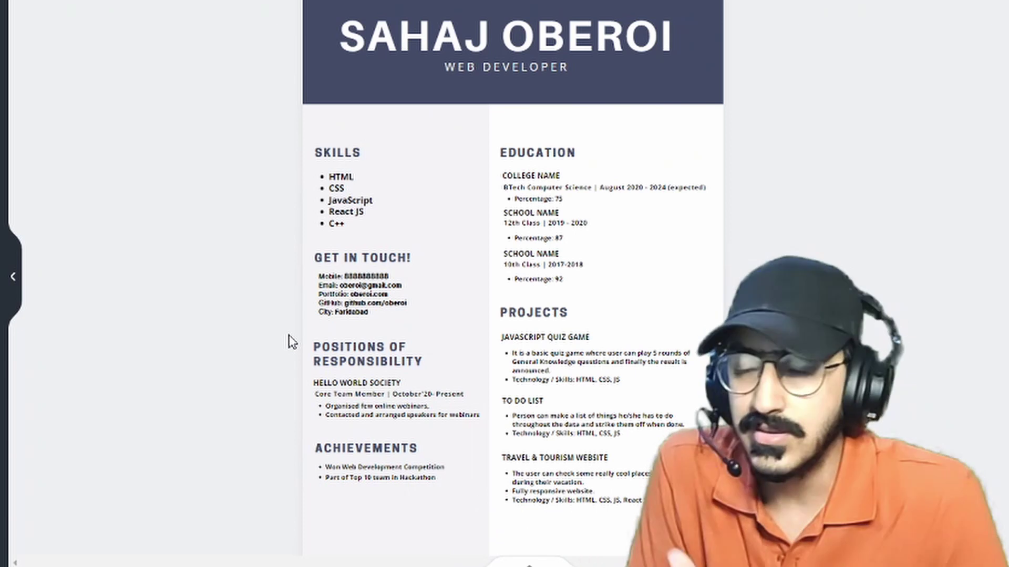
{"action": "scroll", "coordinate": [292, 342], "scroll_direction": "down", "scroll_amount": 2}
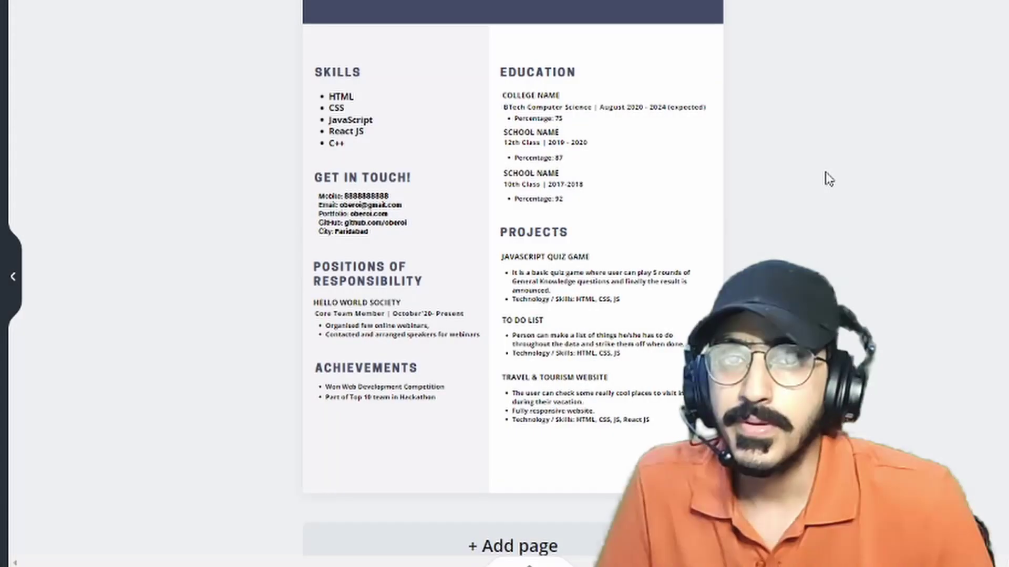
{"action": "scroll", "coordinate": [822, 81], "scroll_direction": "up", "scroll_amount": 2}
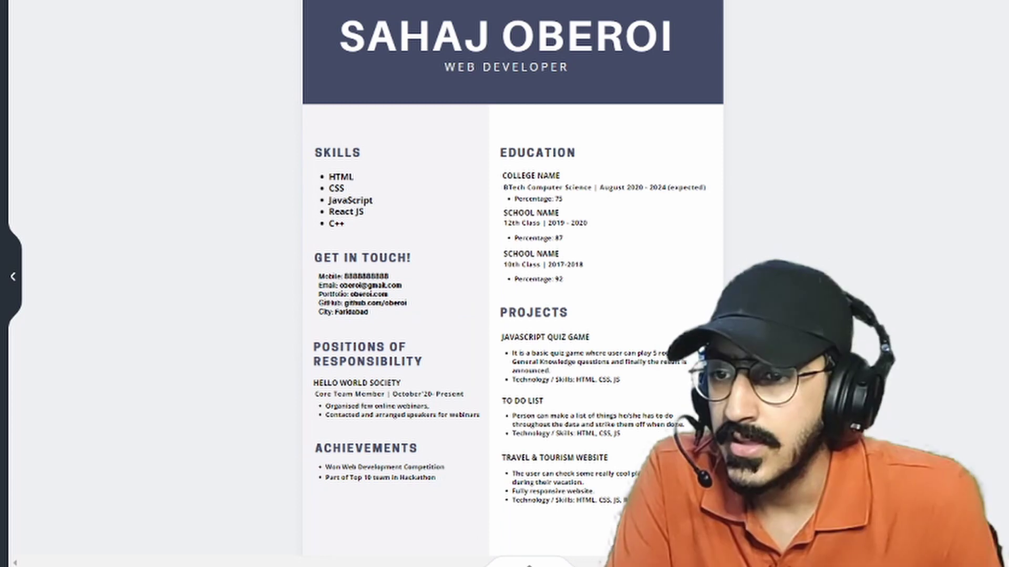
Zoom in, nudge the contact block slightly, and open link settings for the portfolio line.
{"action": "key", "text": "ctrl+plus"}
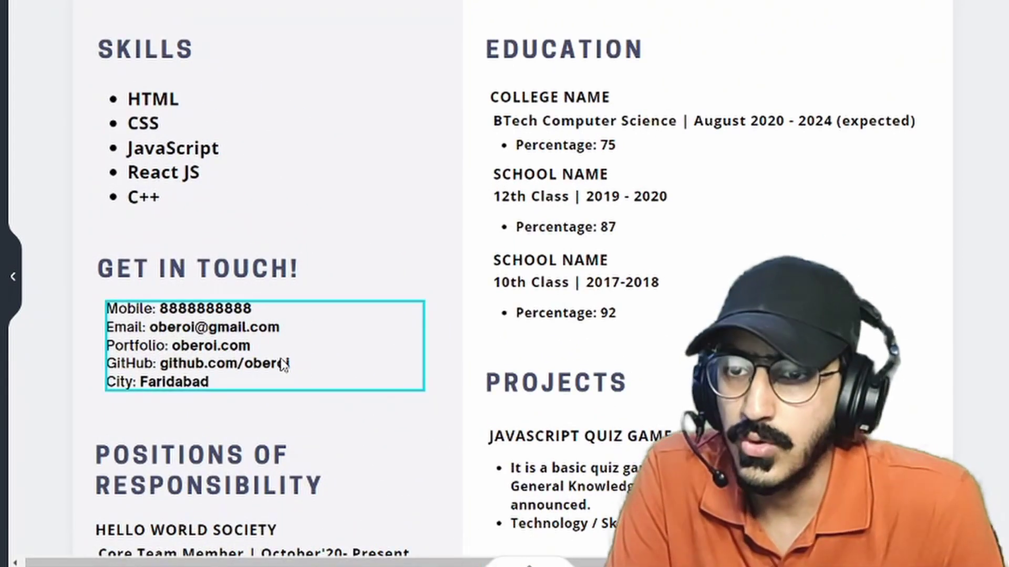
{"action": "left_click", "coordinate": [282, 364]}
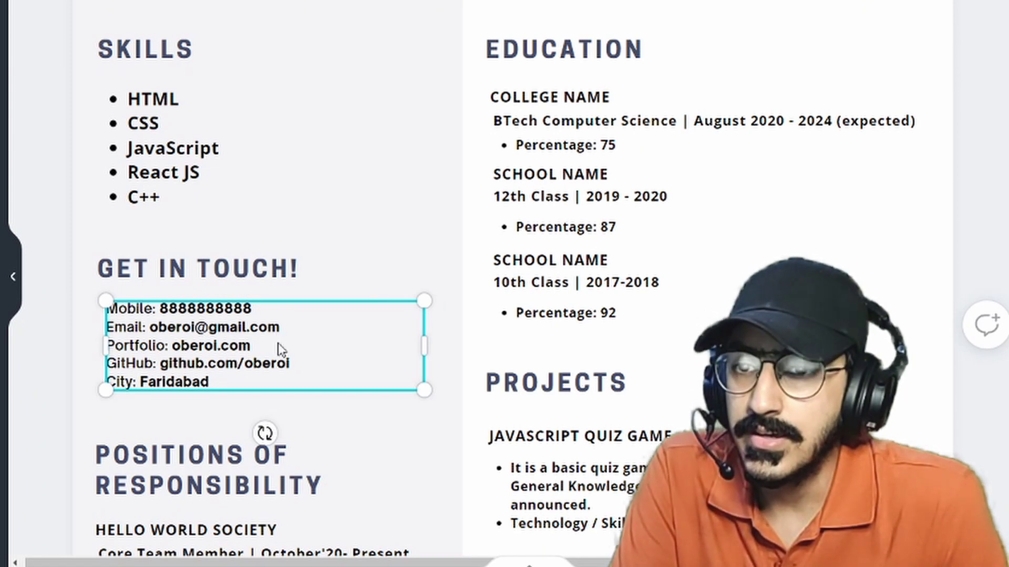
{"action": "left_click_drag", "start_coordinate": [255, 344], "coordinate": [97, 351]}
{"action": "double_click", "coordinate": [239, 351]}
{"action": "left_click", "coordinate": [245, 351]}
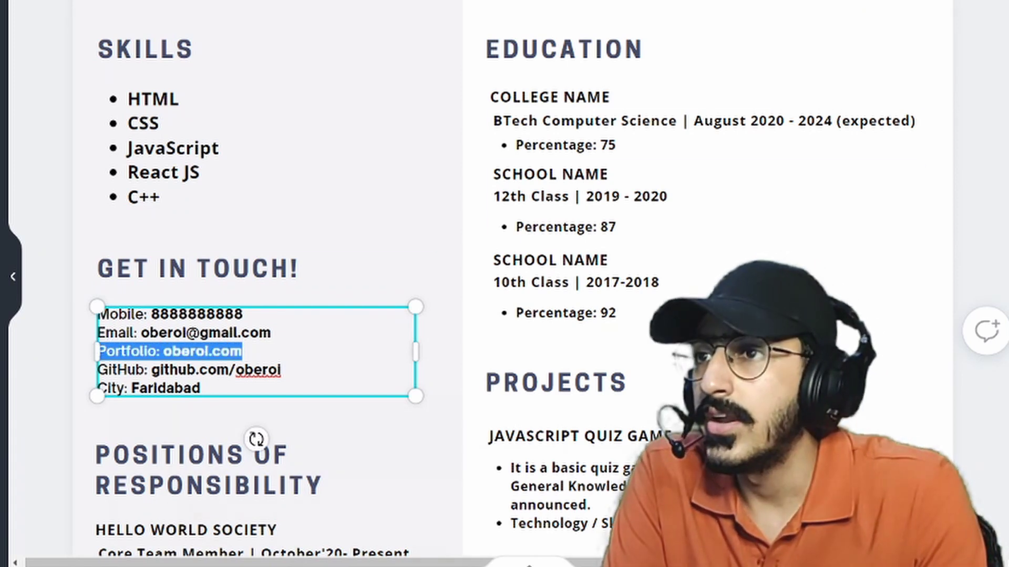
{"action": "left_click", "coordinate": [826, 30]}
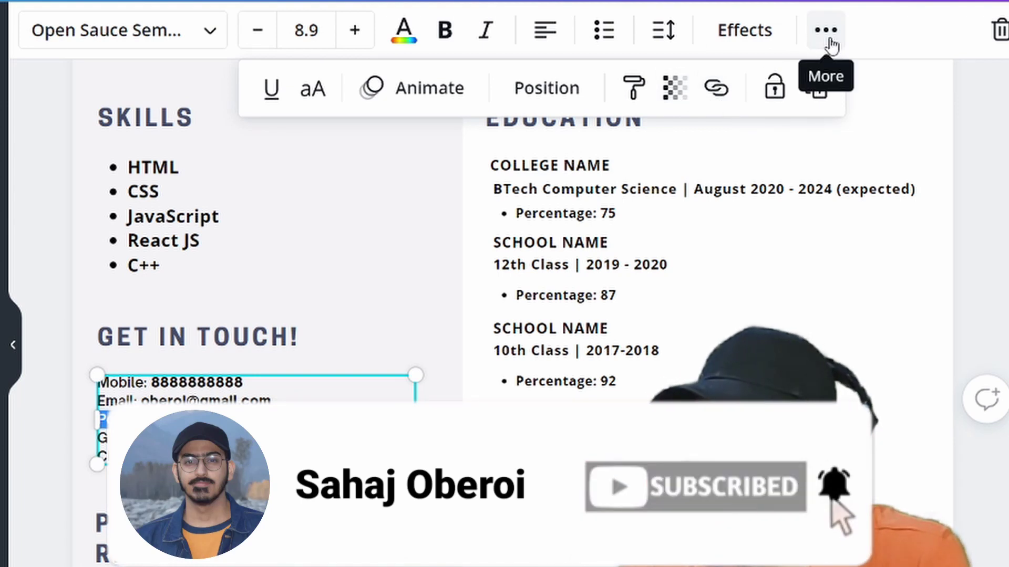
{"action": "left_click", "coordinate": [715, 89]}
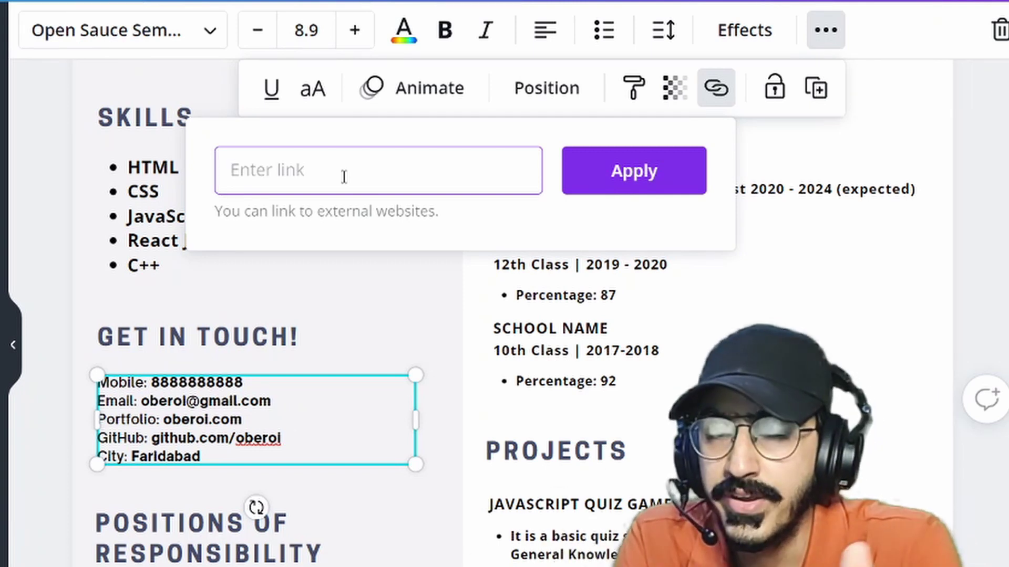
Close the empty link box and select the Email, Portfolio and GitHub lines to inspect them.
{"action": "key", "text": "Escape"}
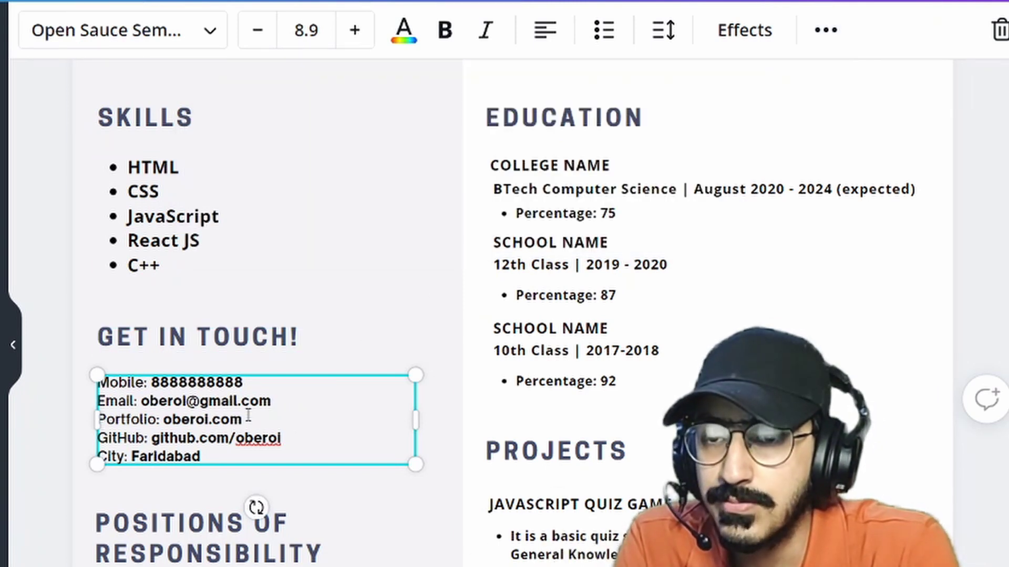
{"action": "left_click_drag", "start_coordinate": [273, 401], "coordinate": [118, 401]}
{"action": "left_click", "coordinate": [264, 420]}
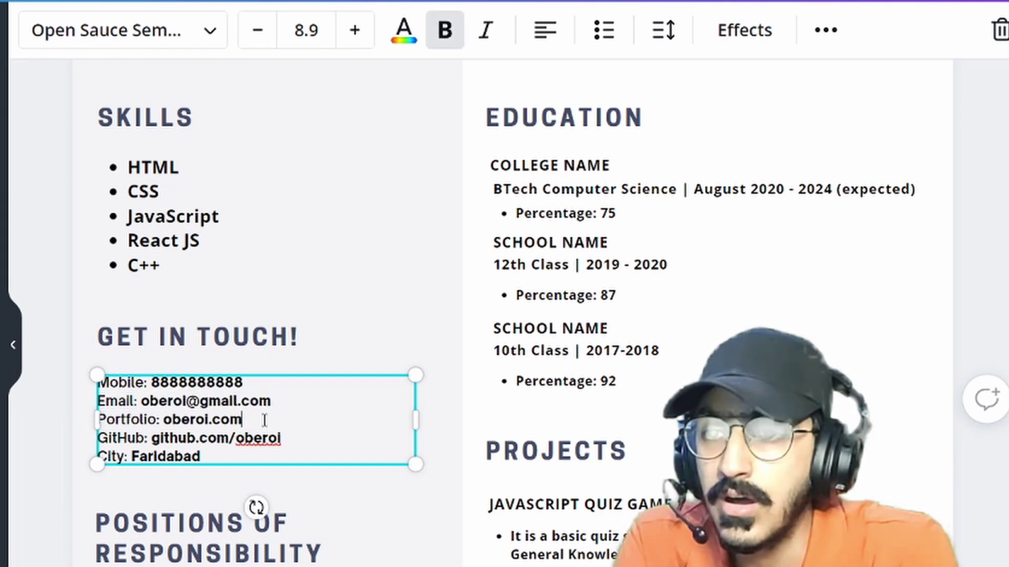
{"action": "left_click_drag", "start_coordinate": [264, 420], "coordinate": [84, 418]}
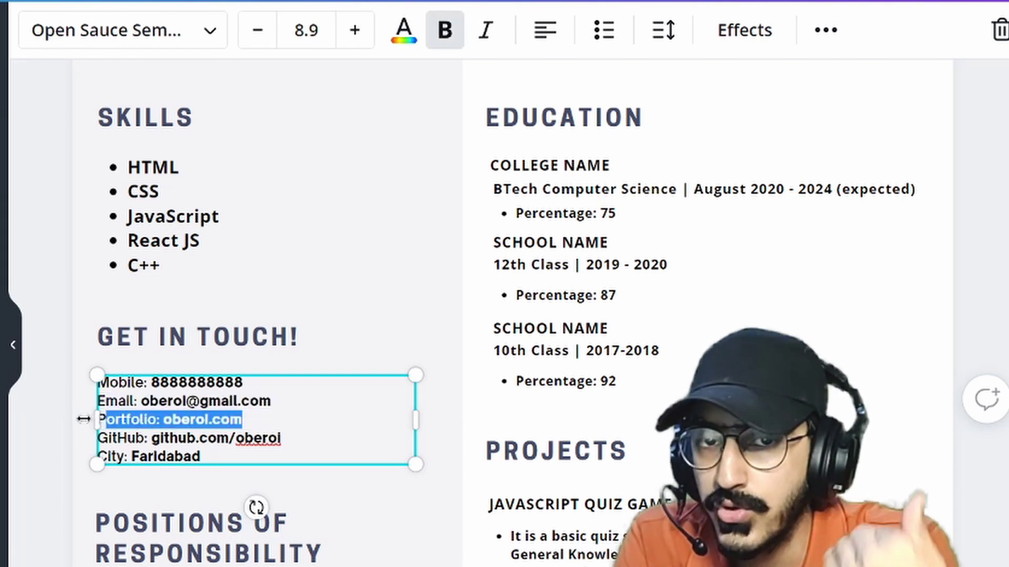
{"action": "left_click_drag", "start_coordinate": [284, 439], "coordinate": [98, 439]}
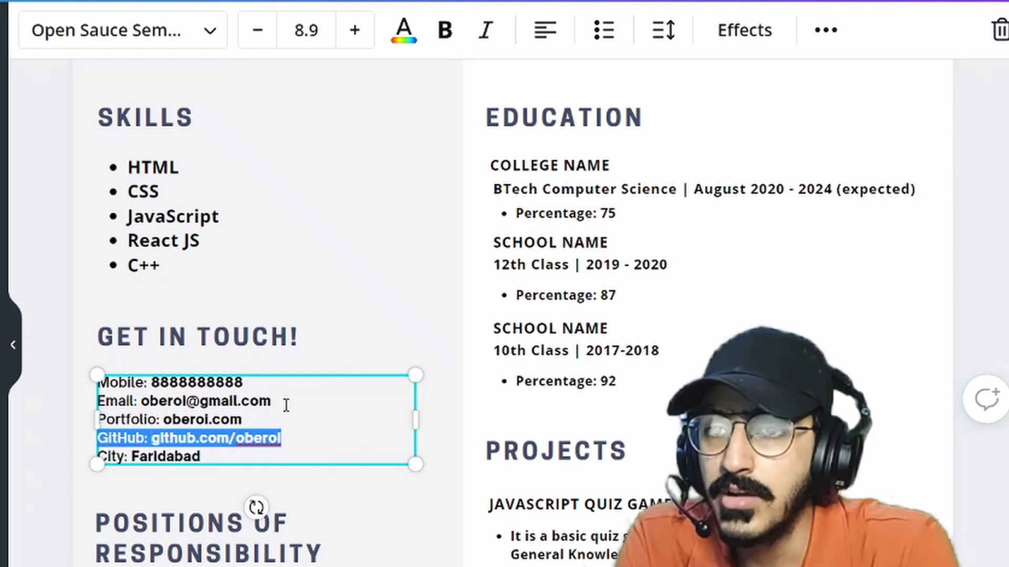
Insert a new 'LinkedIn:' line right after the GitHub line in the contact details.
{"action": "left_click", "coordinate": [297, 437]}
{"action": "key", "text": "Return"}
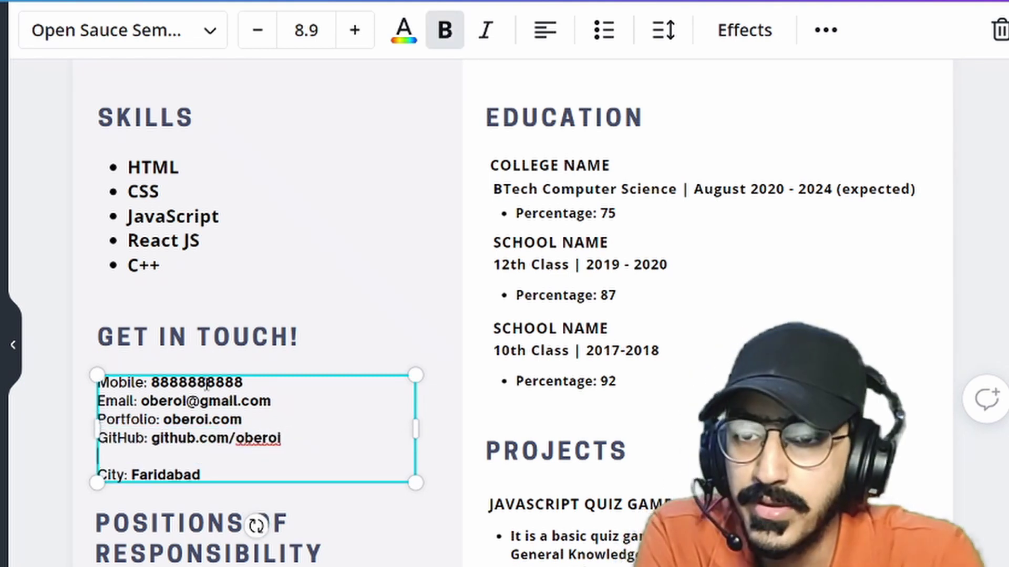
{"action": "type", "text": "Linke"}
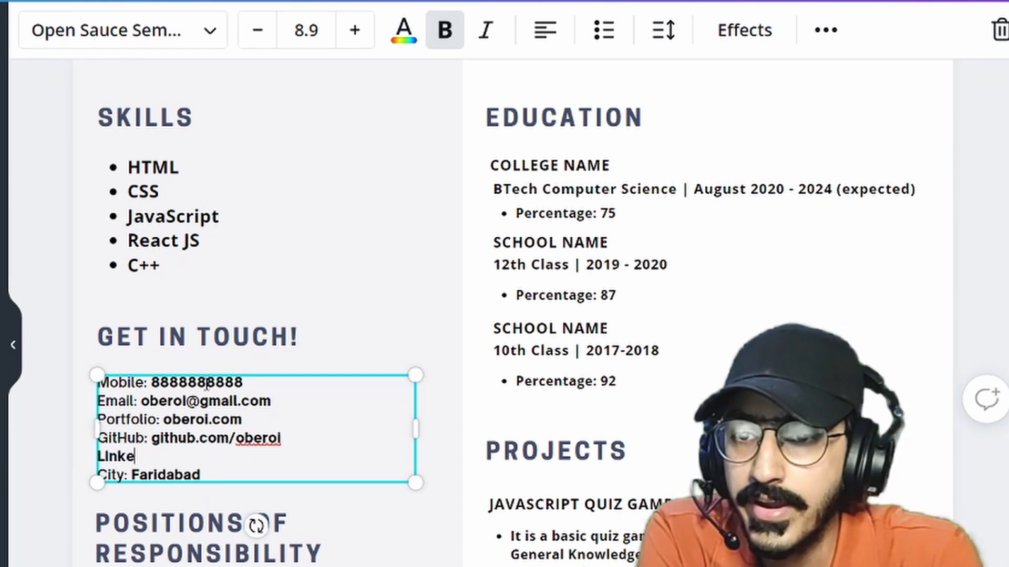
{"action": "type", "text": "dIn:"}
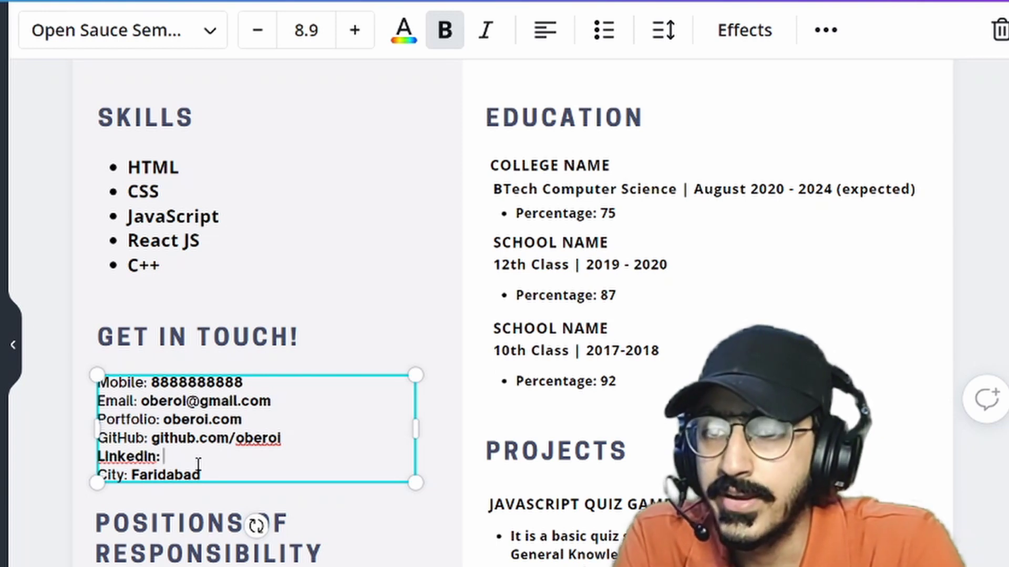
{"action": "left_click", "coordinate": [811, 42]}
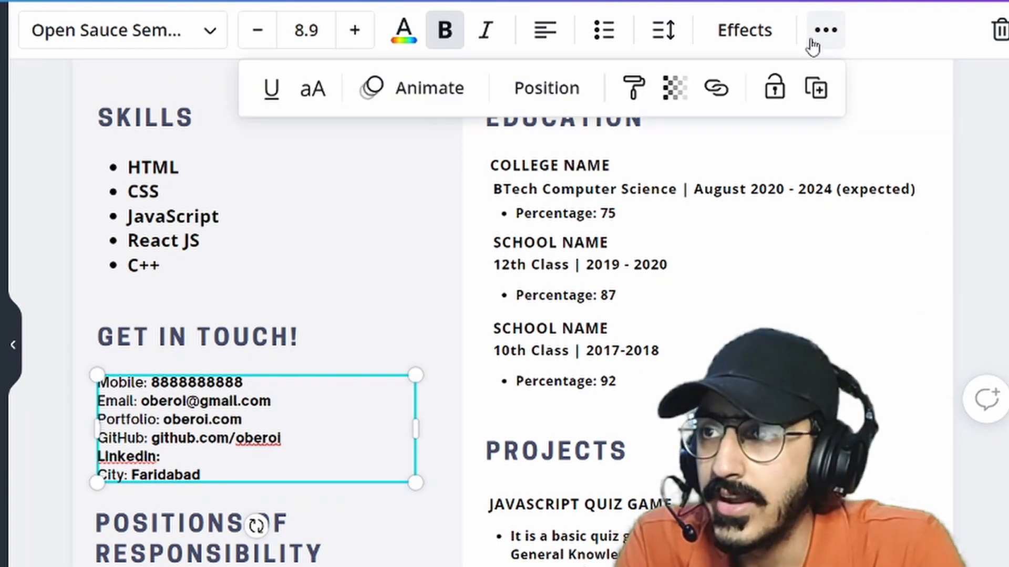